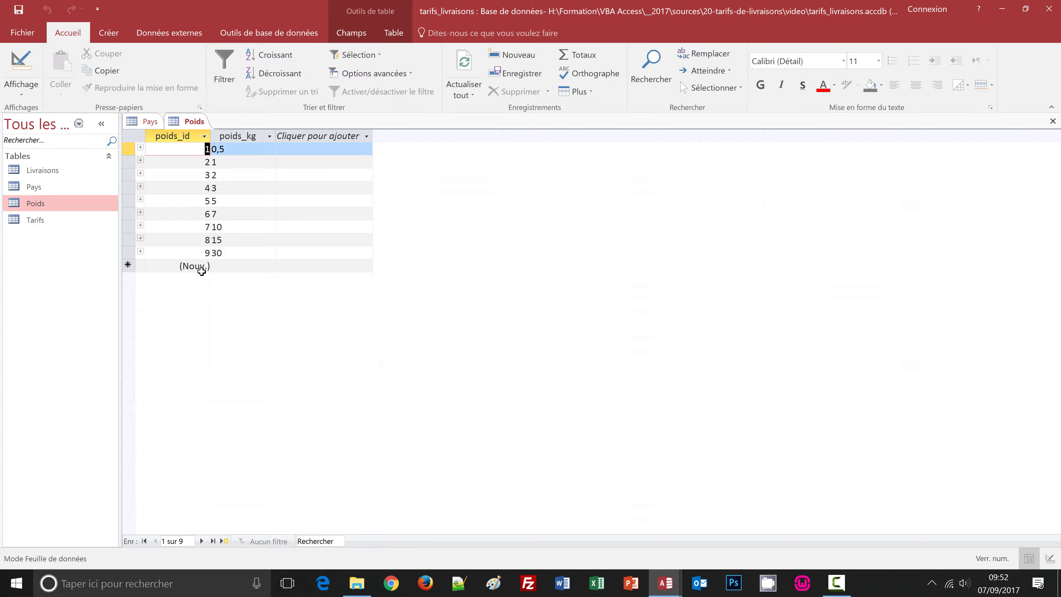
Step: Open the Livraisons and Tarifs tables and display the database relationships diagram to examine how the tables are linked
double_click(38, 172)
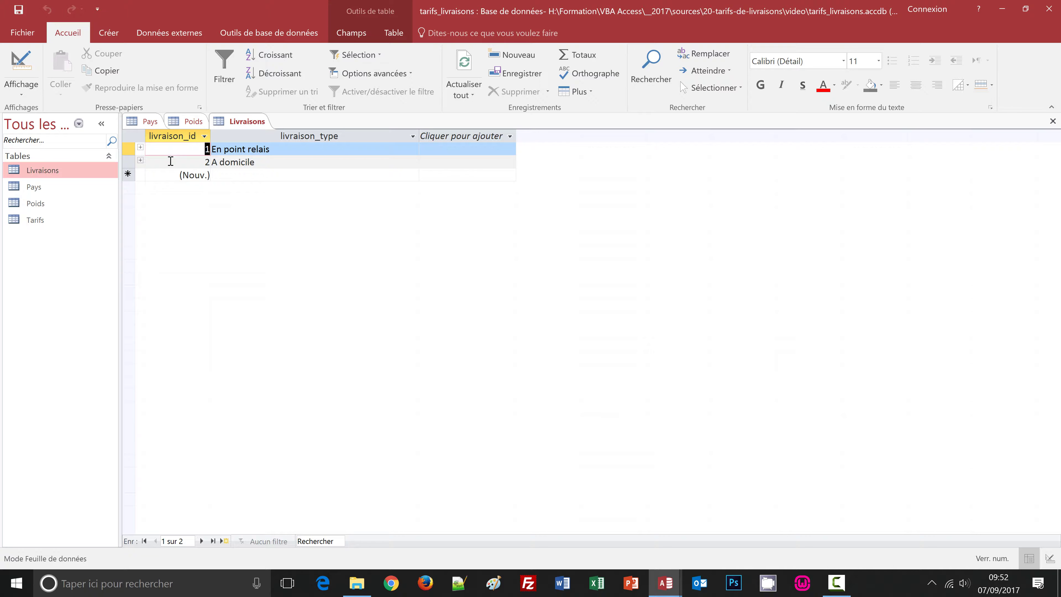
double_click(32, 222)
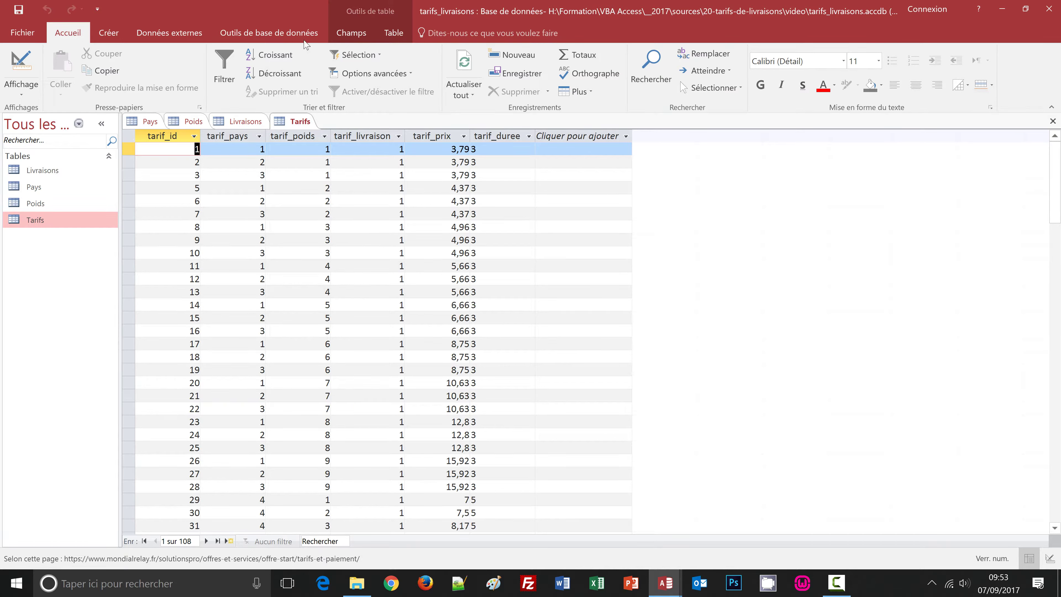
click(294, 33)
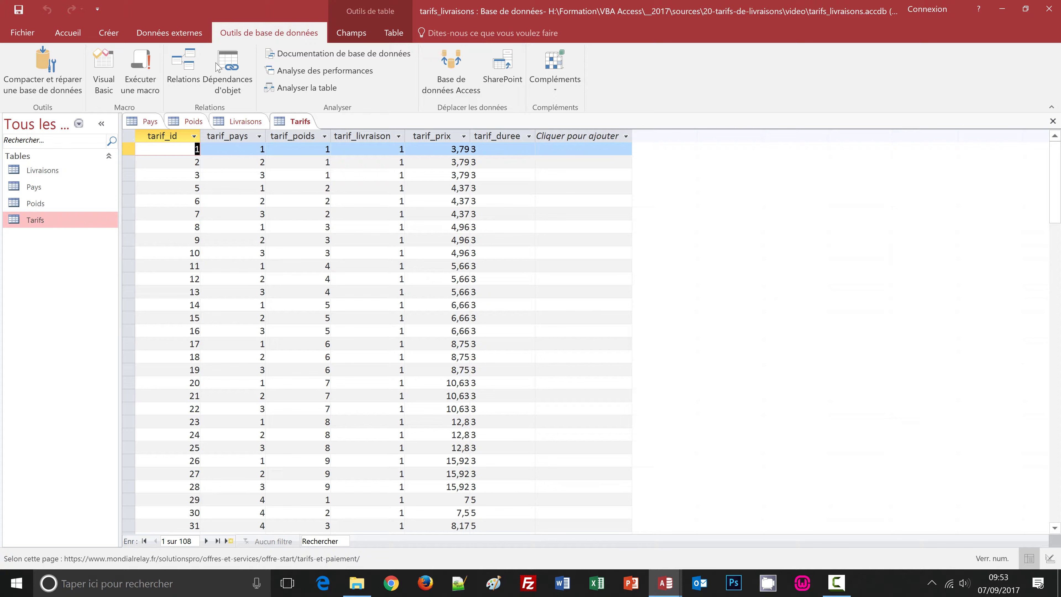
click(182, 69)
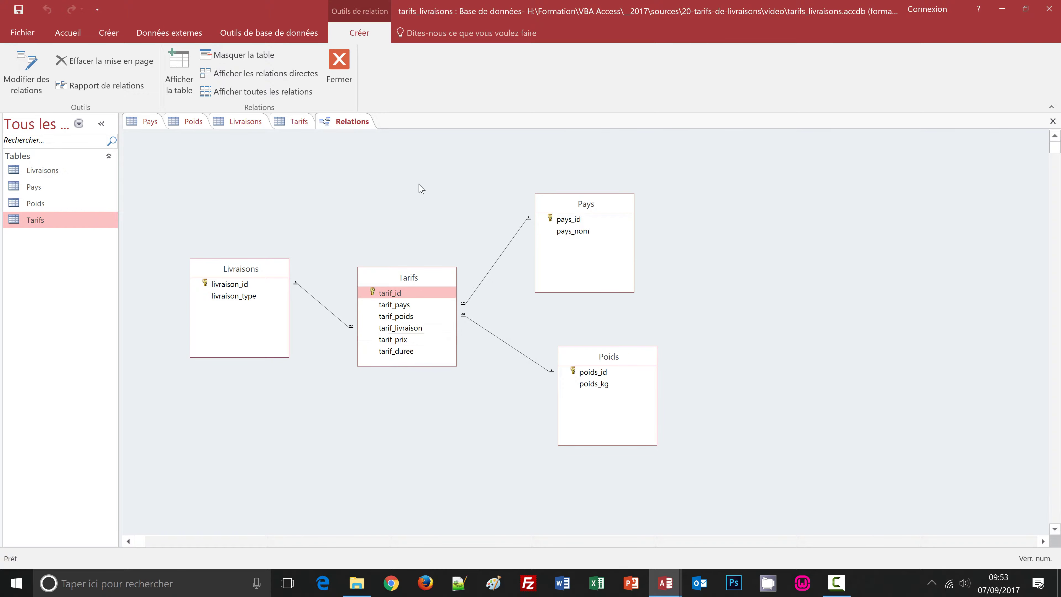
Step: Close the relationships diagram and the open Tarifs, Livraisons, Poids and Pays tables
click(1053, 122)
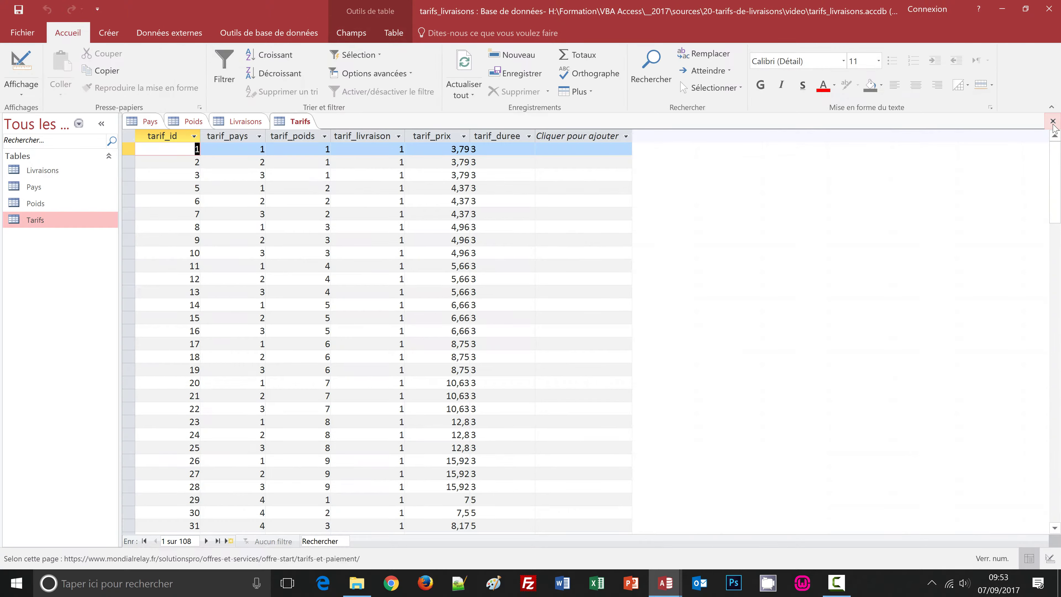
click(1053, 122)
click(1053, 122)
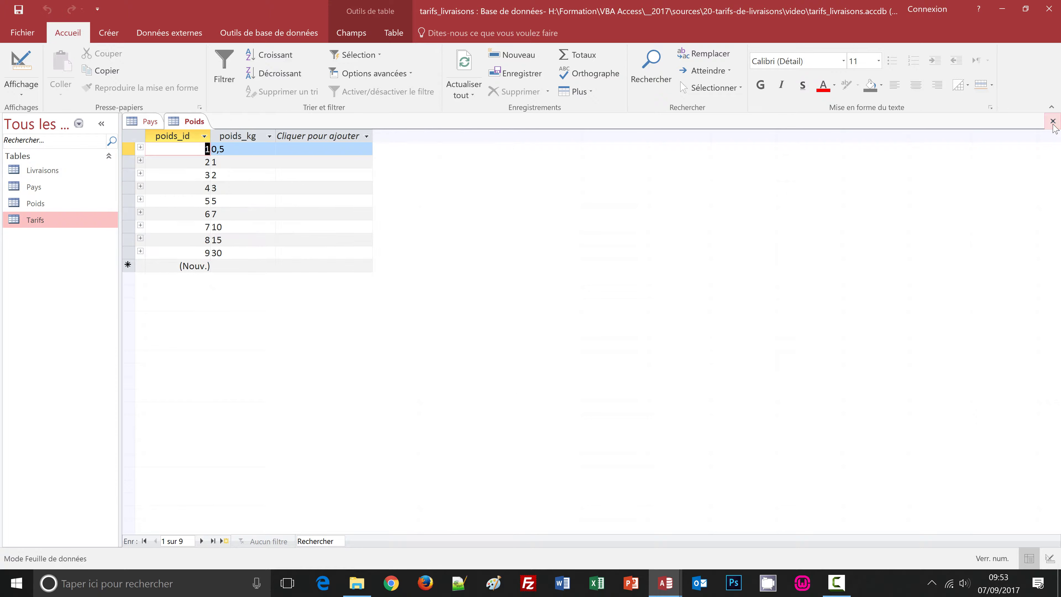
click(1053, 122)
click(1053, 122)
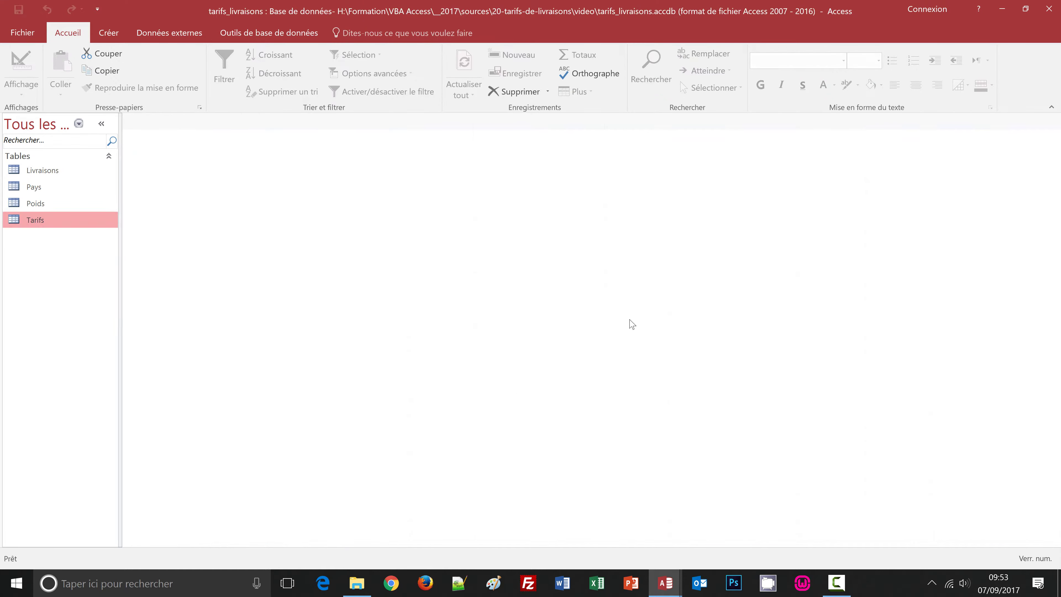
Step: Create a new form in design view and enlarge its Détail area to about 17.5 by 11 grid squares
click(108, 33)
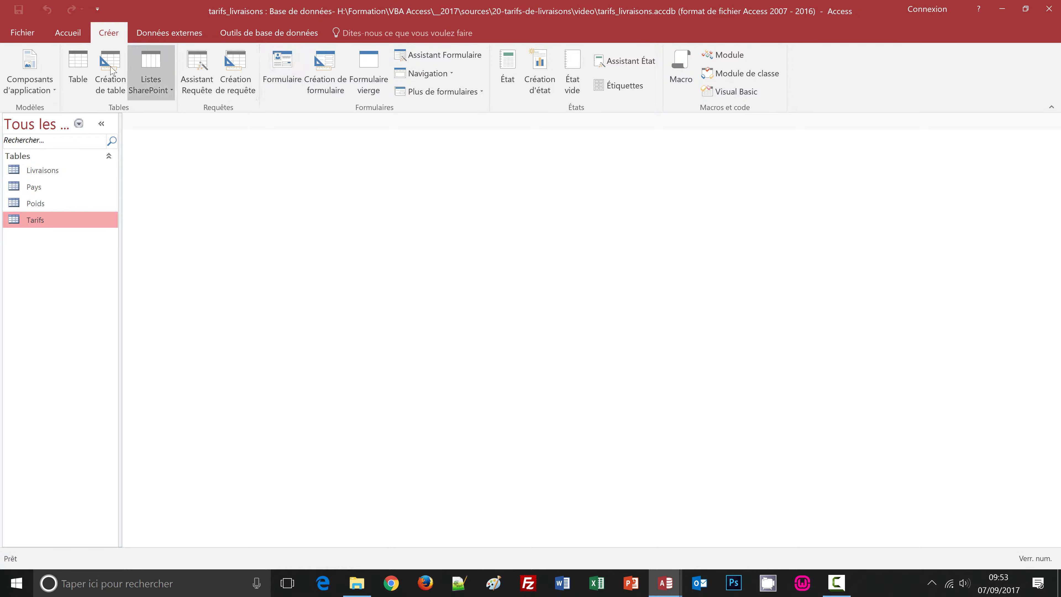
click(328, 79)
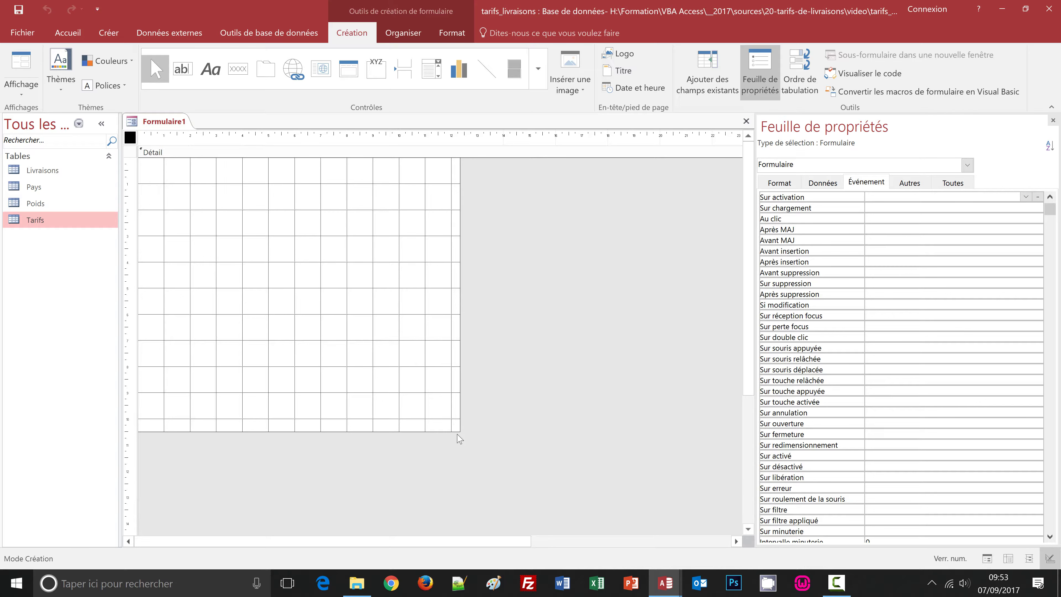
drag(458, 431, 598, 439)
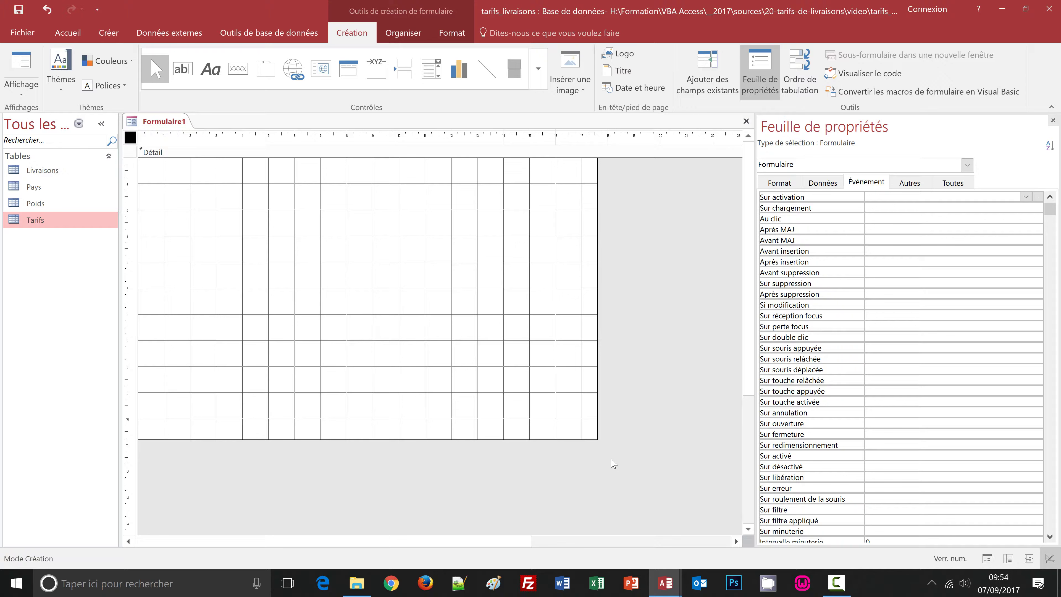
Step: Fill the form's Détail section with a light grey theme colour
click(133, 152)
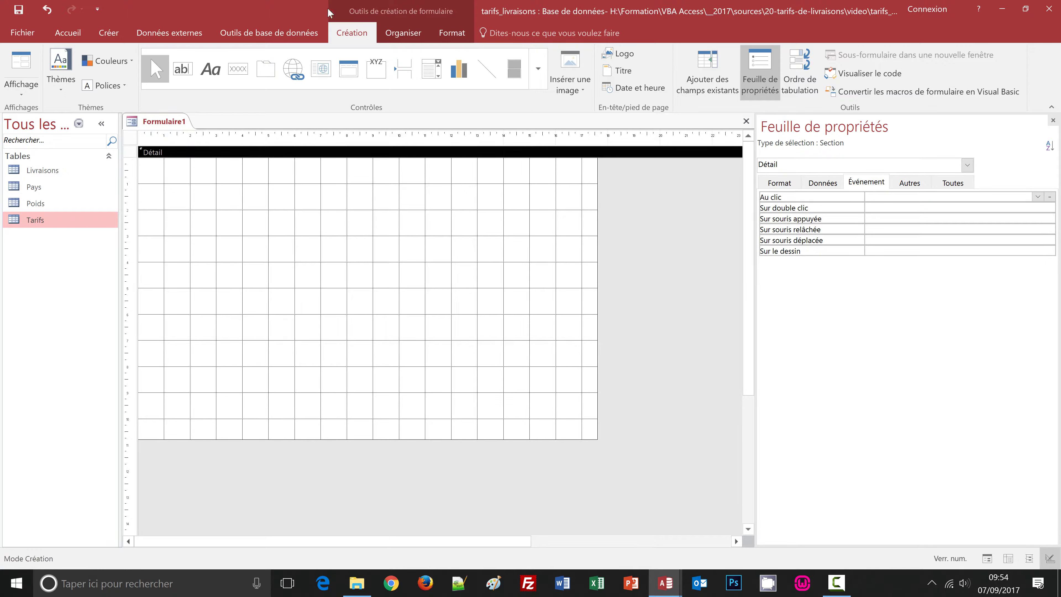
click(443, 38)
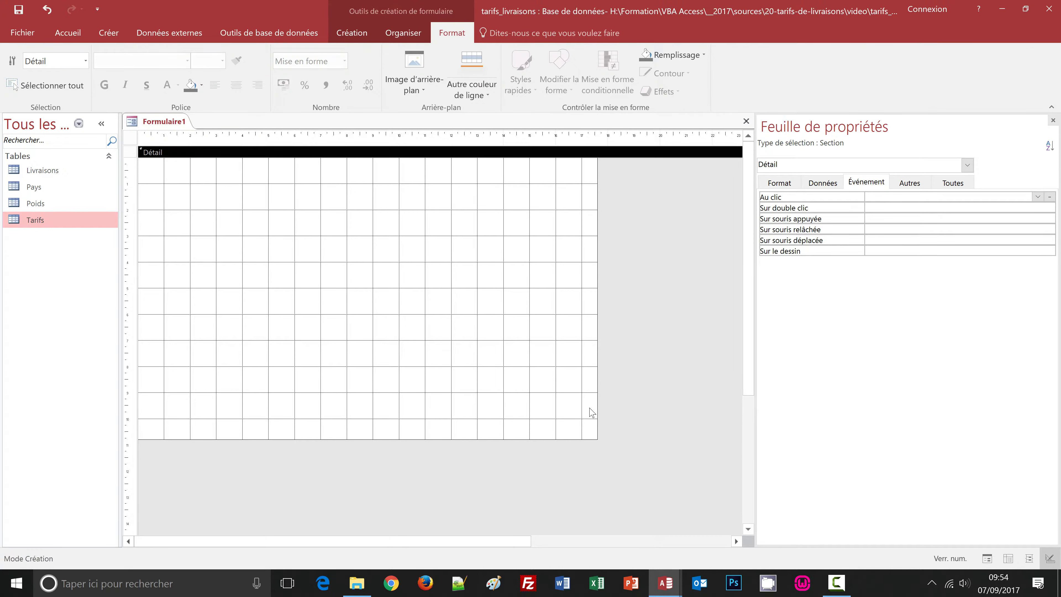
click(704, 56)
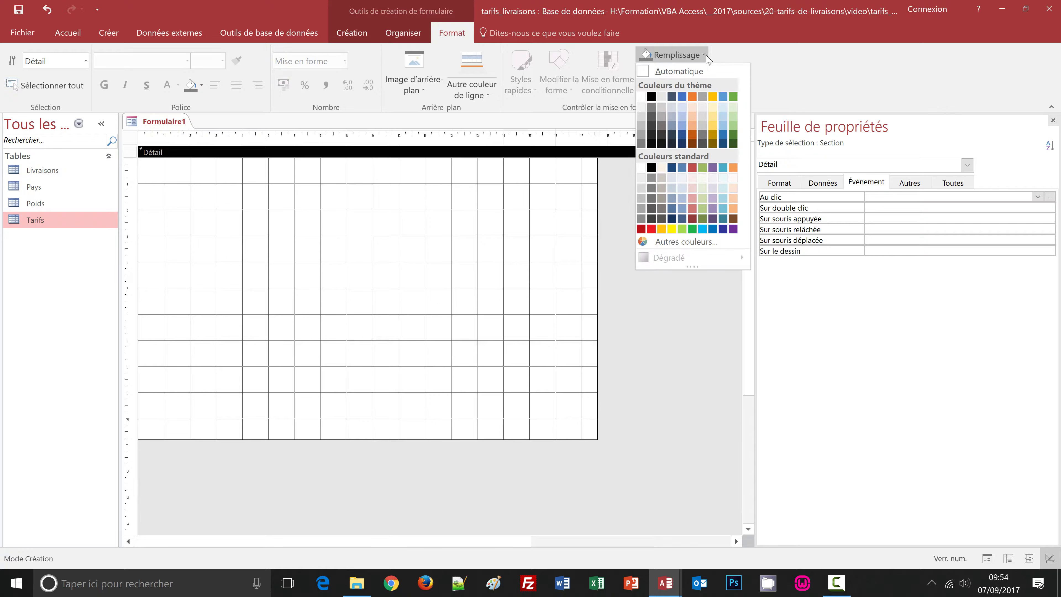
click(663, 108)
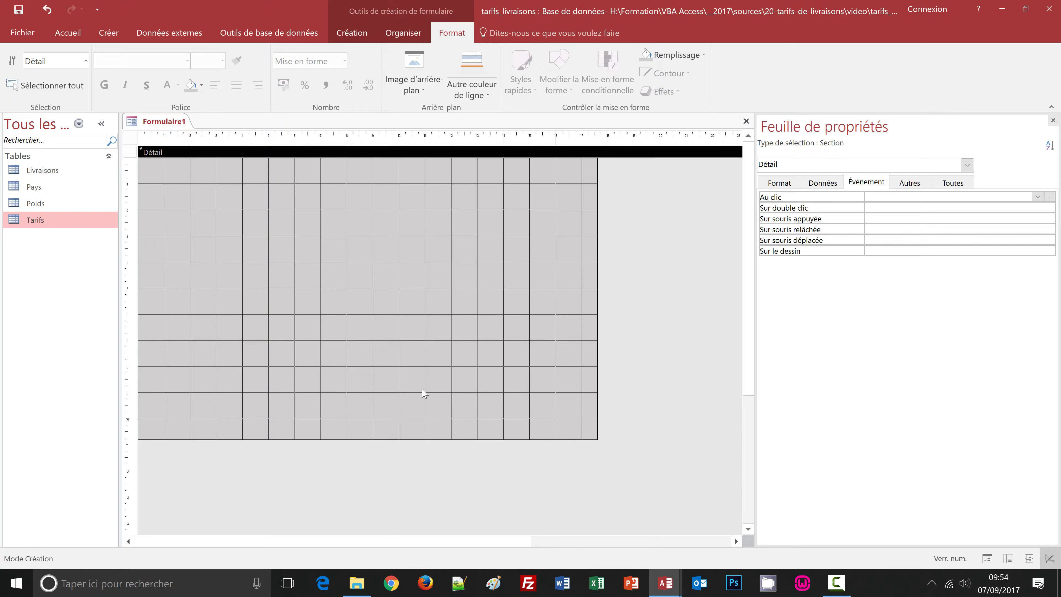
Step: Add a label about 15 grid squares wide near the form's upper edge reading "Coût de livraison selon le pays, le poids du colis et le mode de livraison"
click(359, 35)
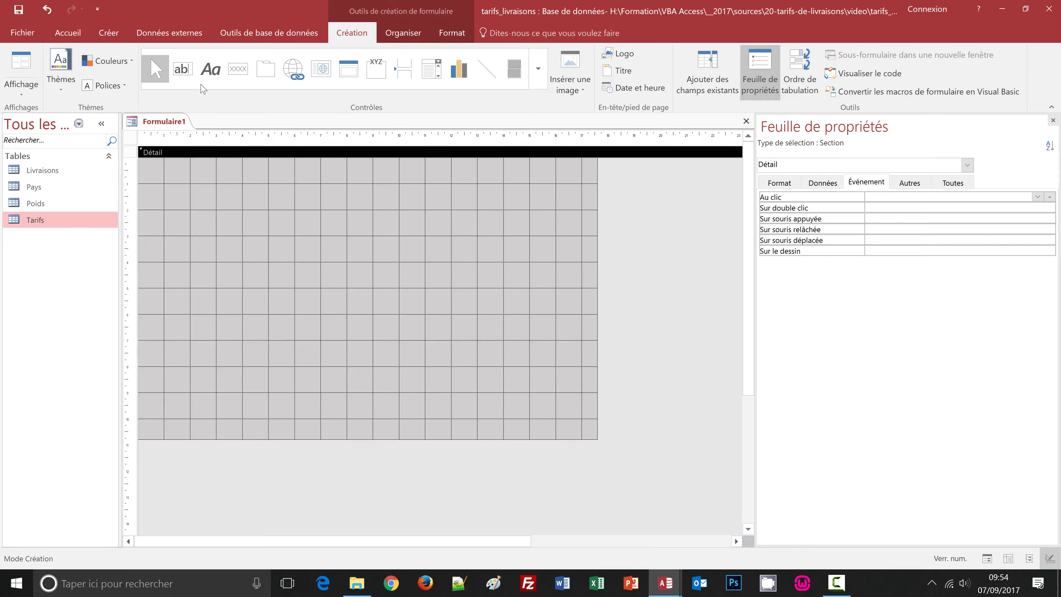
click(215, 74)
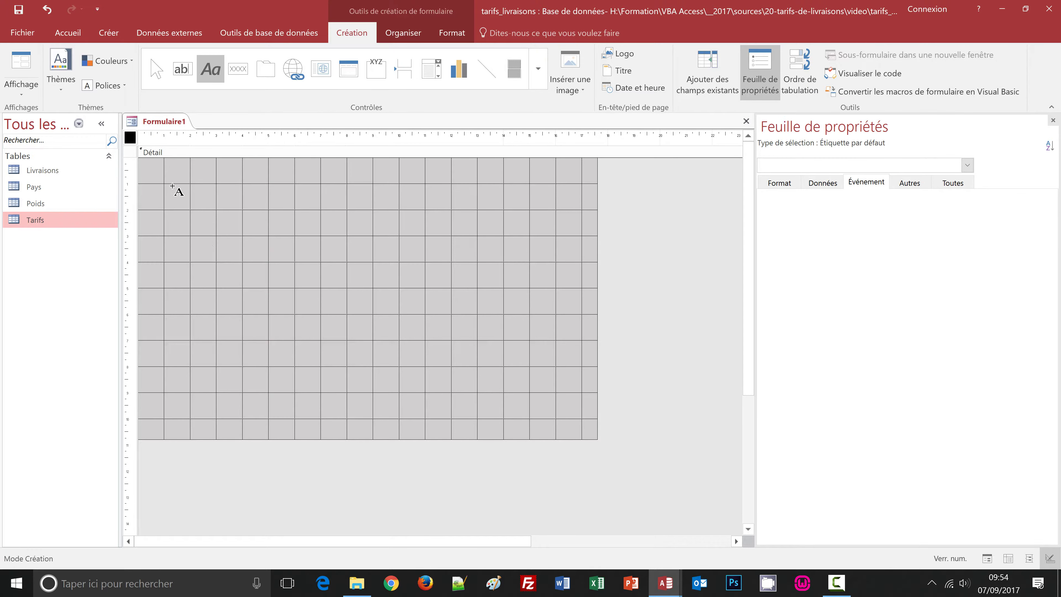
drag(174, 184, 570, 211)
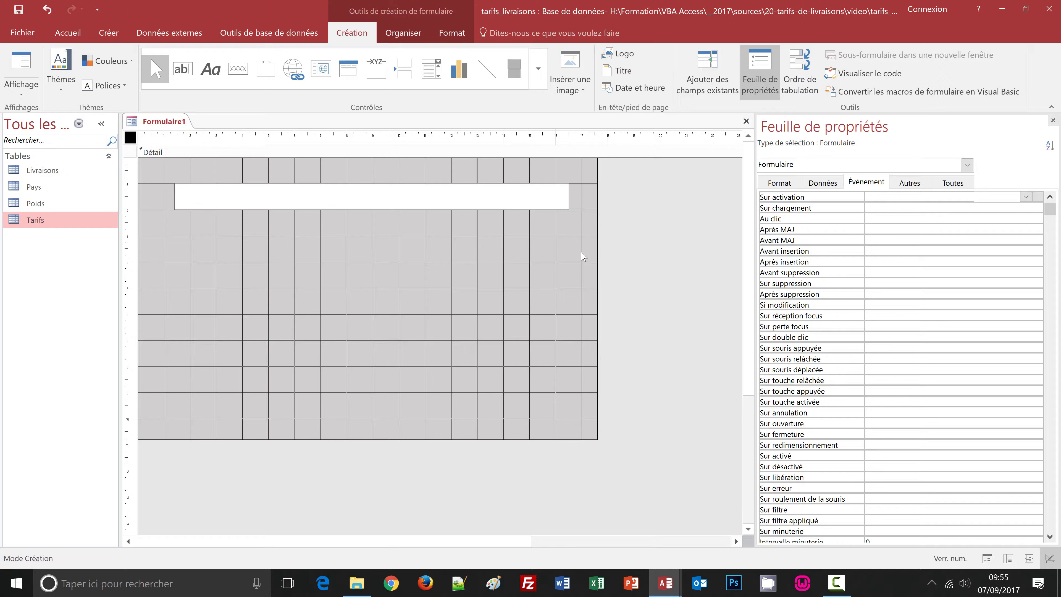
text(Coûr)
key(BackSpace)
text(t de livraison selon le pays, )
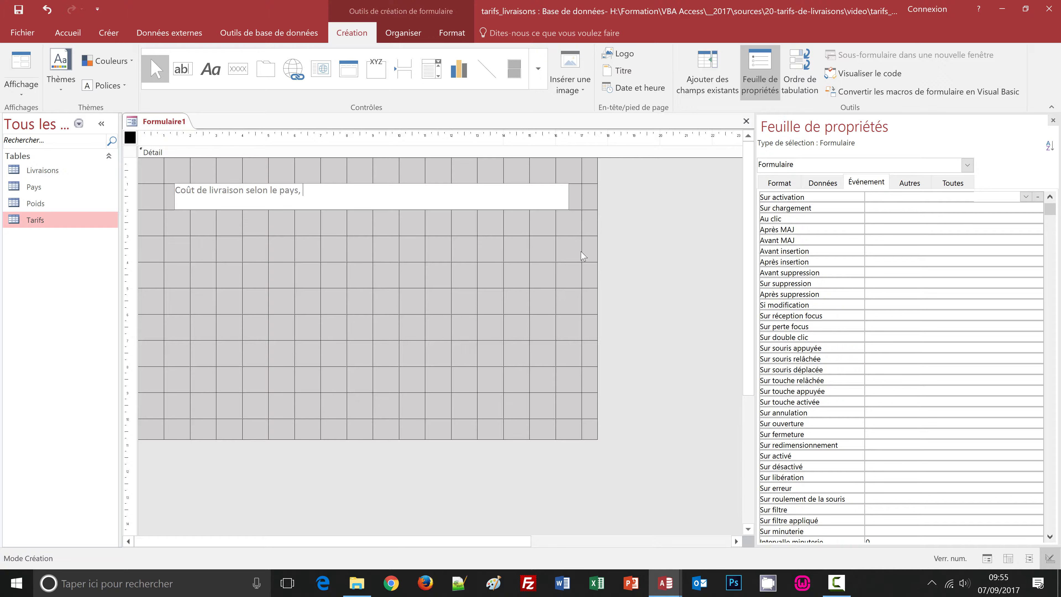
text(le poids du colis et le mode )
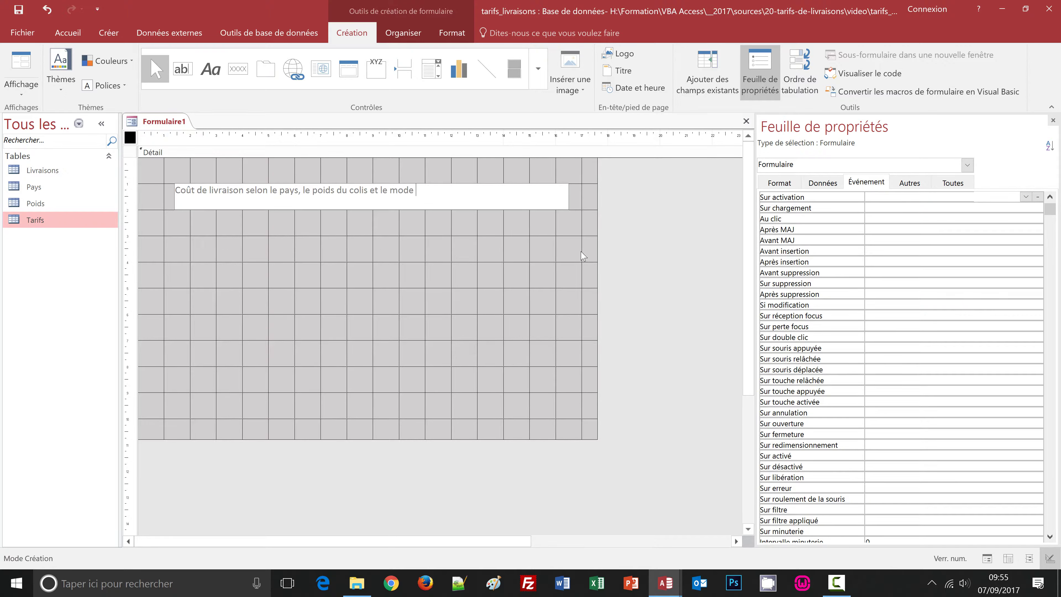
text(de livraison)
key(Return)
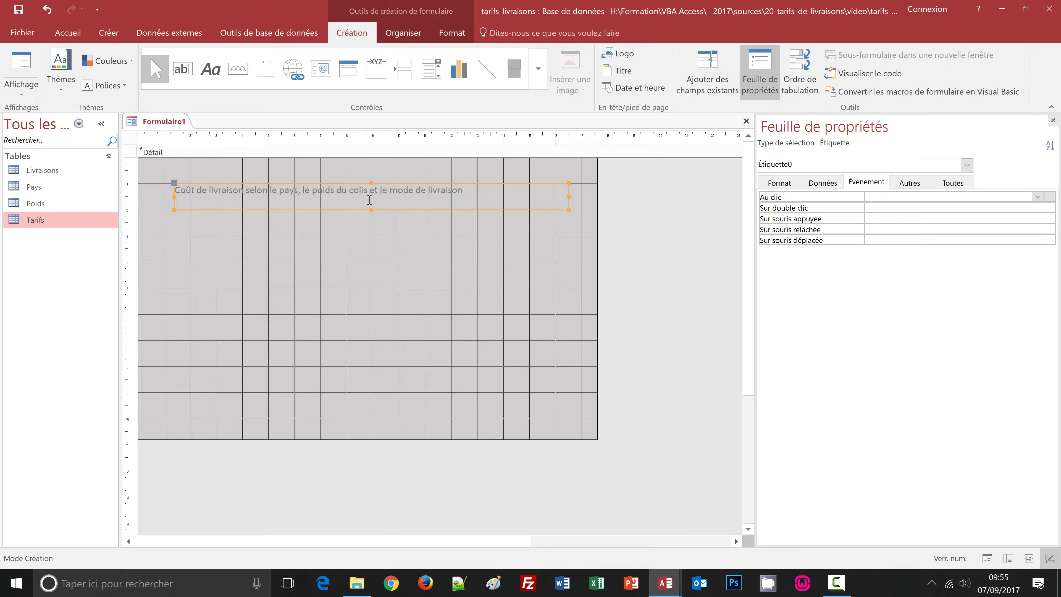
Step: Format the title label in dark orange, bold, size 14, with centred text
click(451, 35)
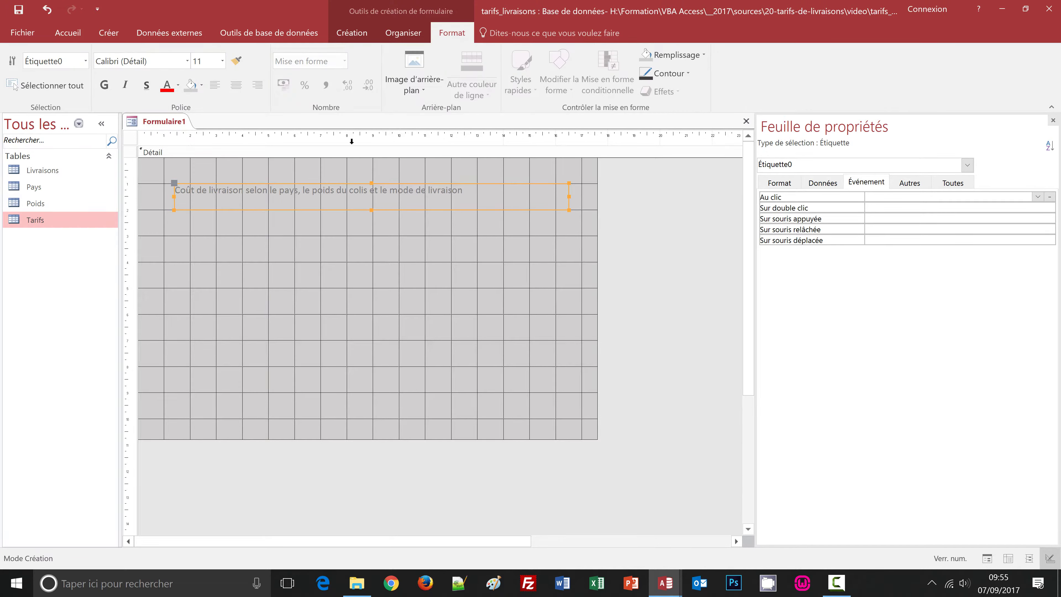
click(178, 85)
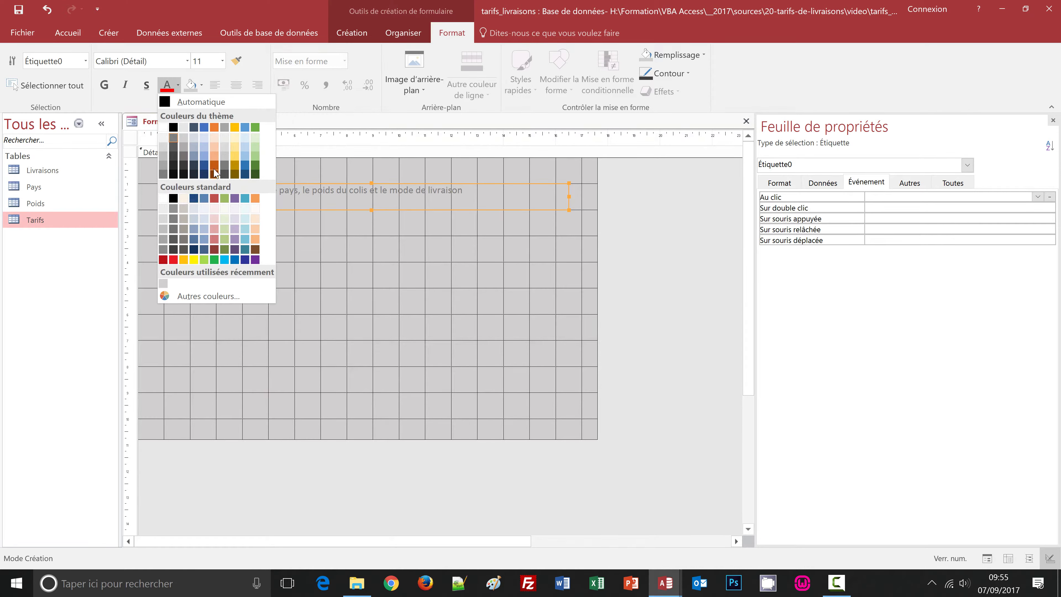
click(214, 173)
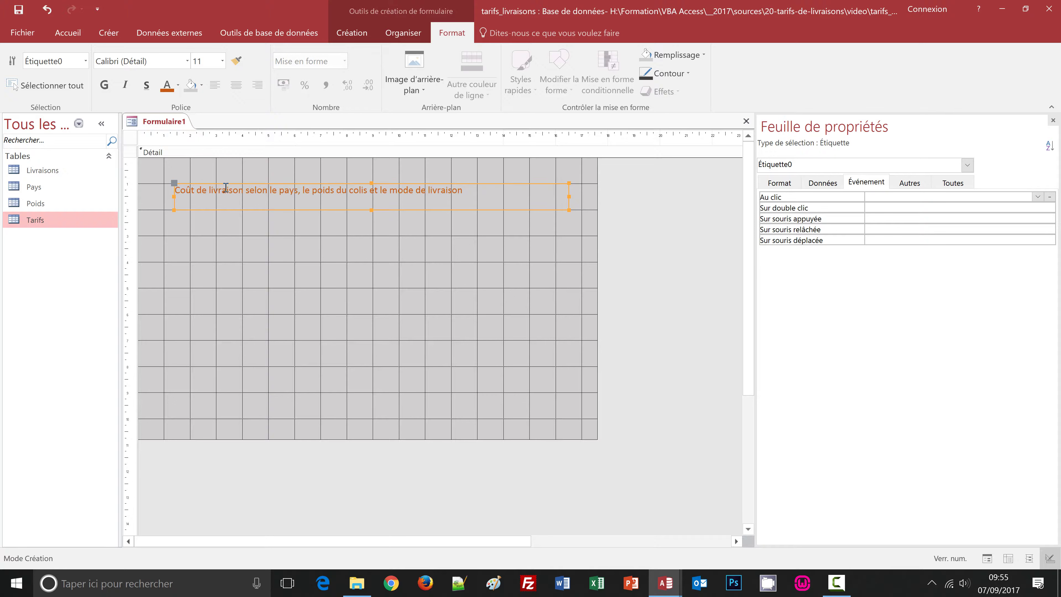
click(104, 85)
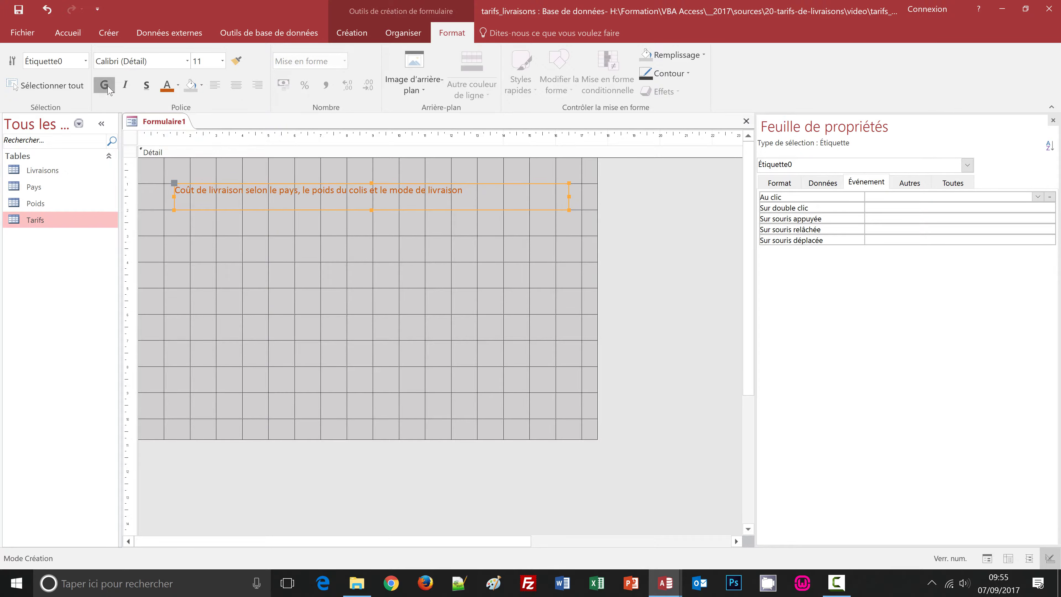
click(200, 60)
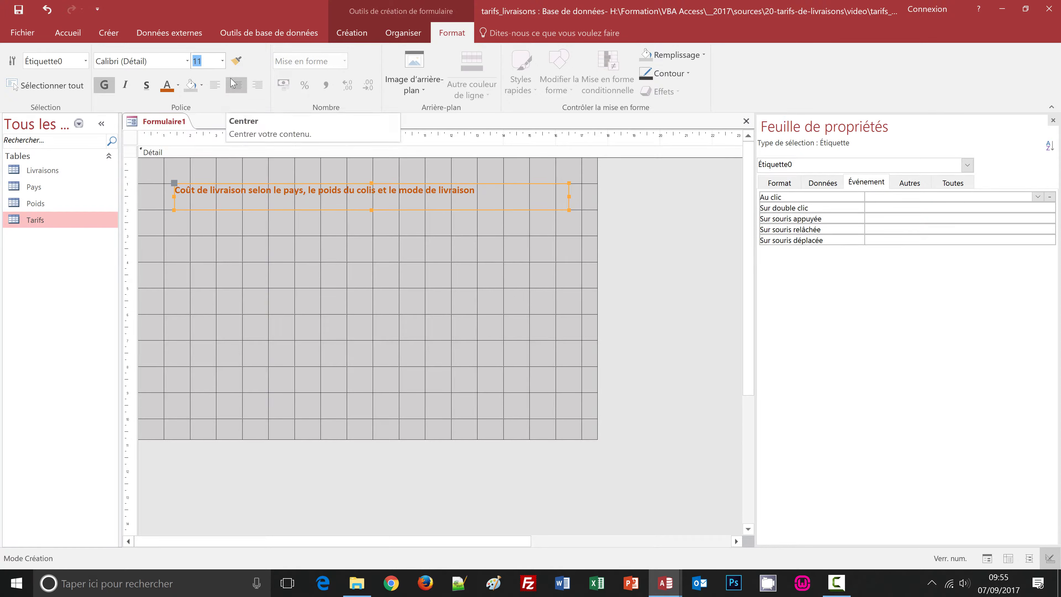
text(14)
key(Return)
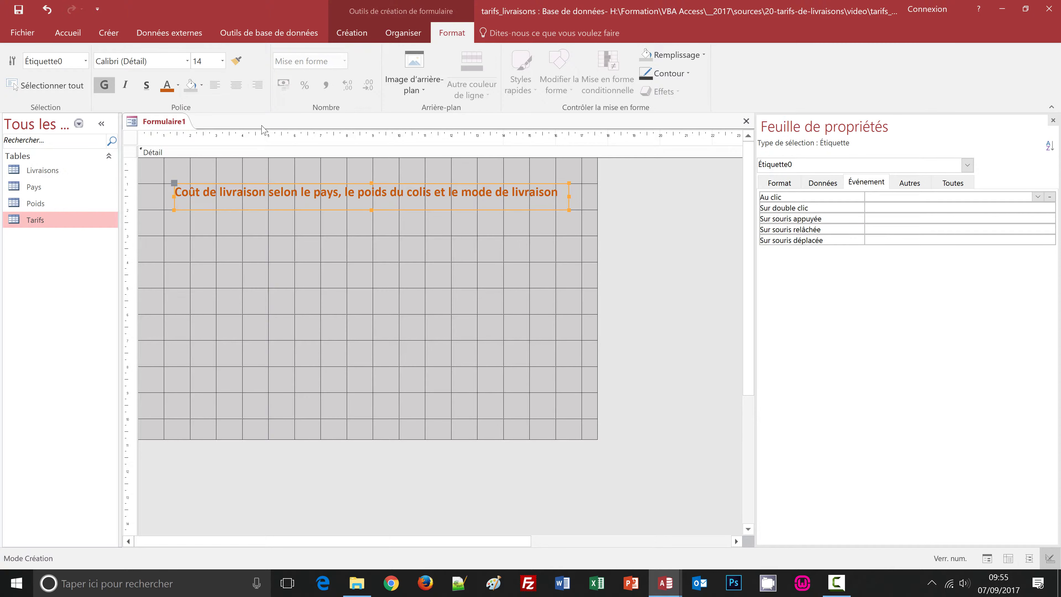
click(235, 92)
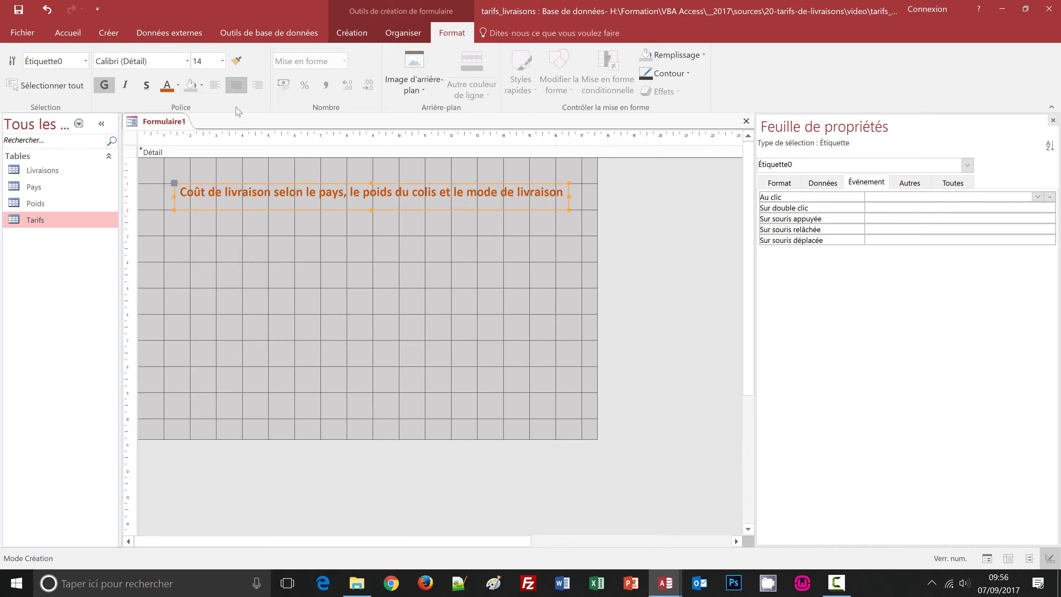
click(342, 257)
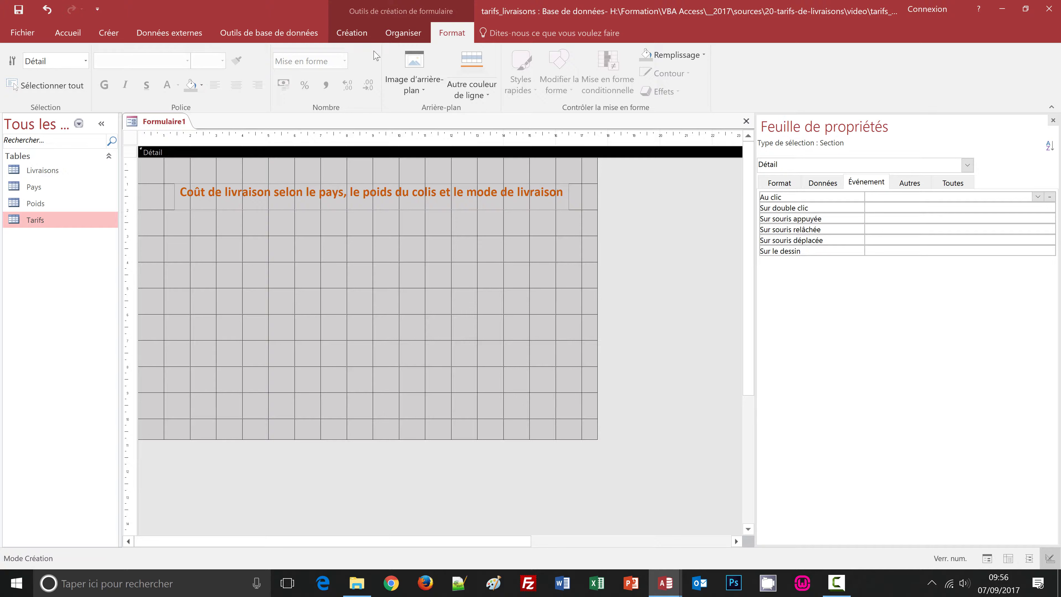
Step: Draw a rectangle about 16 by 2 grid squares around the title label
click(352, 35)
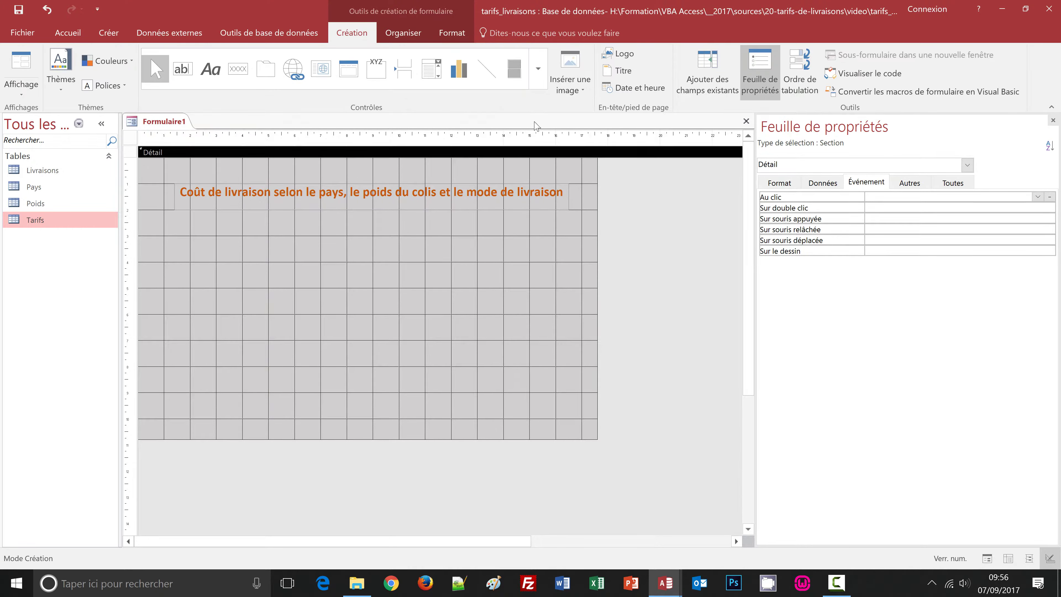
click(538, 84)
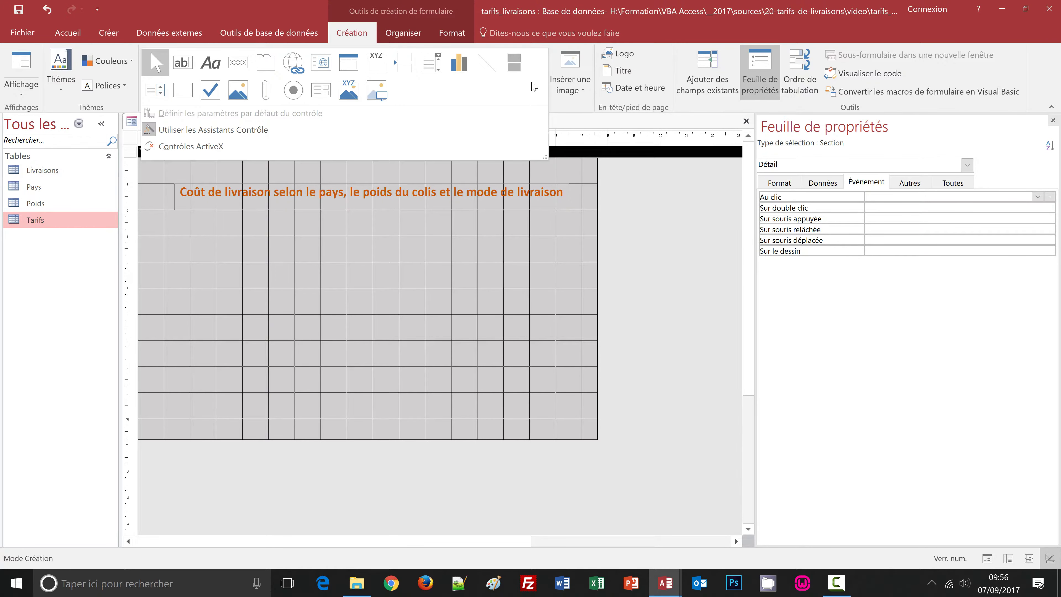
click(183, 92)
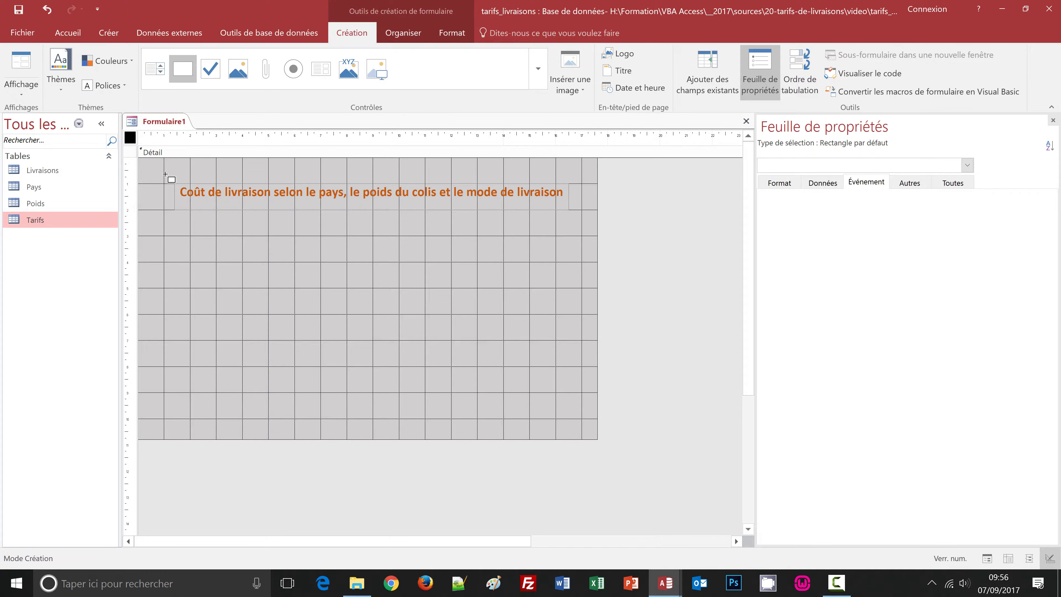
drag(163, 172, 582, 223)
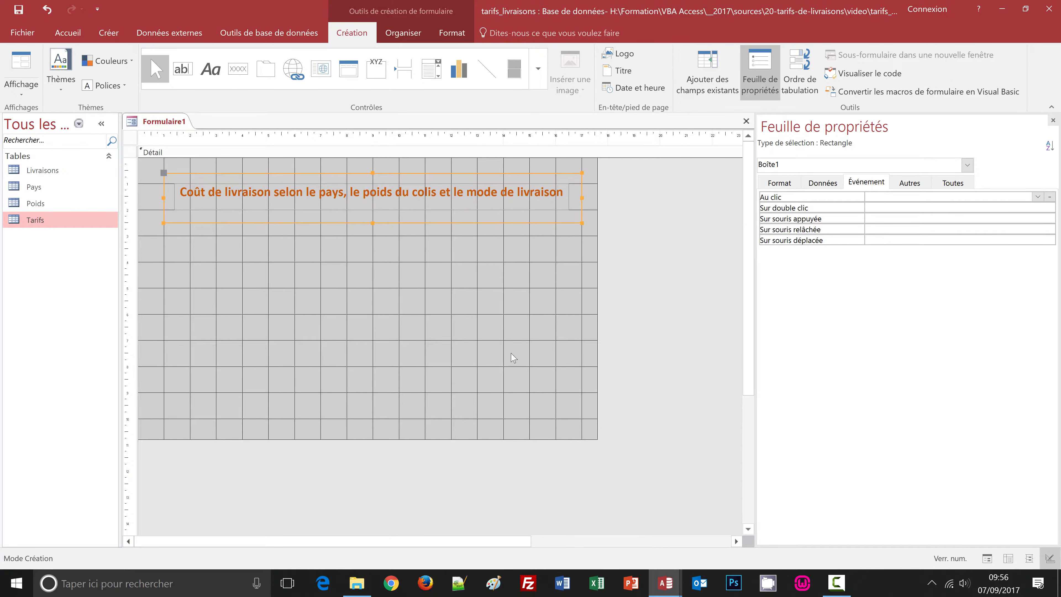
Step: Fill the rectangle around the title with a light yellow theme colour
click(451, 34)
click(704, 55)
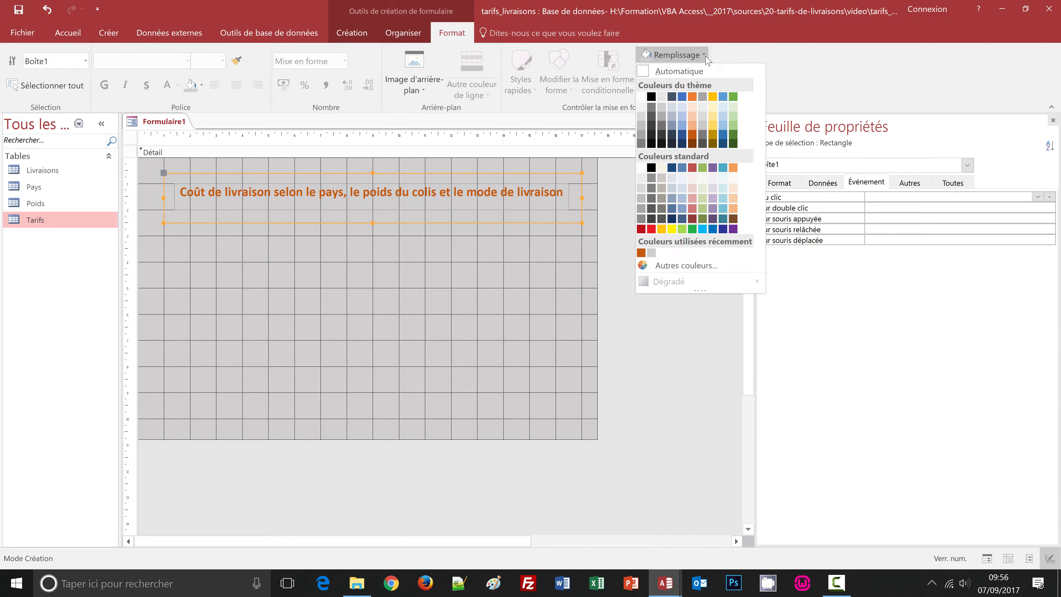
click(713, 107)
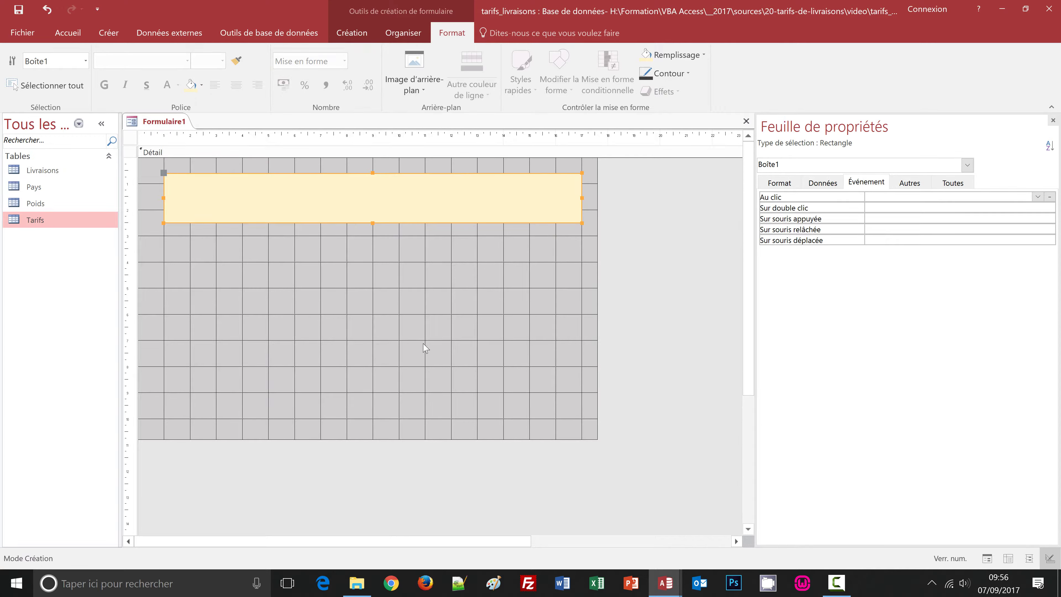
Step: Give the title rectangle a dark red outline from the standard colours and set its line thickness
click(687, 74)
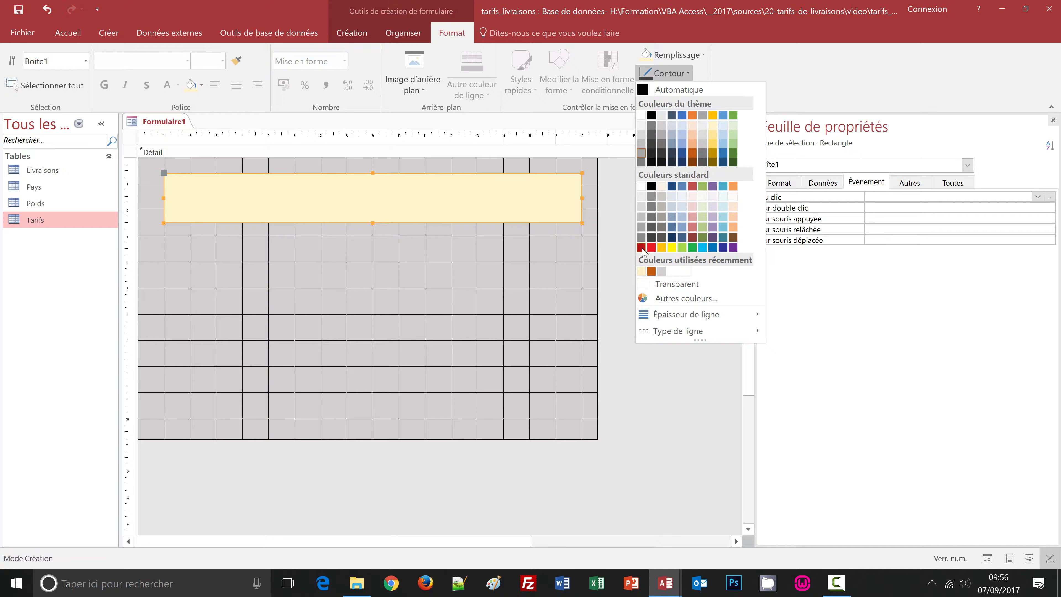
click(641, 248)
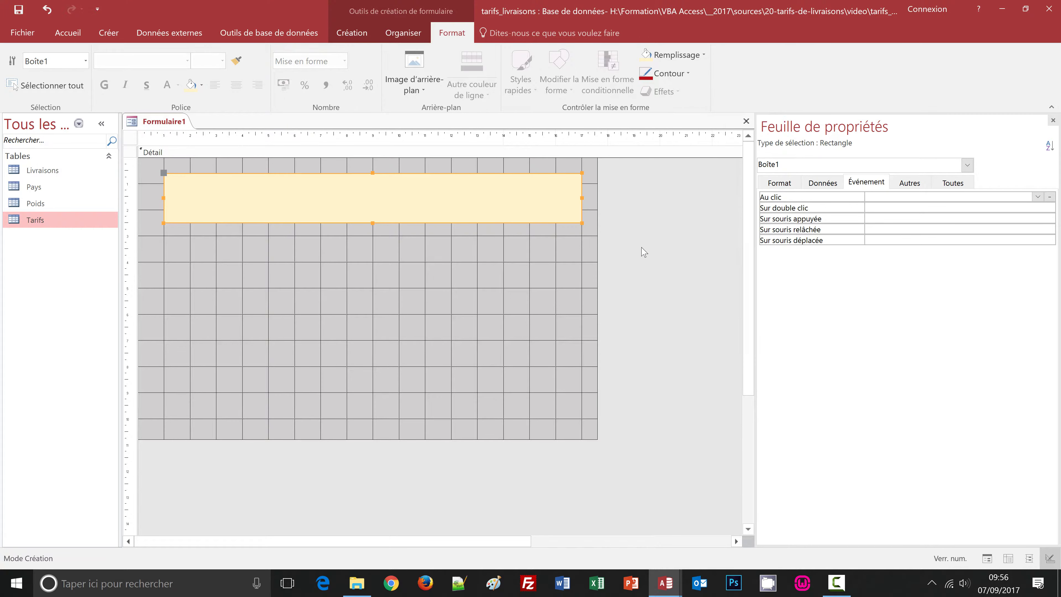
click(687, 75)
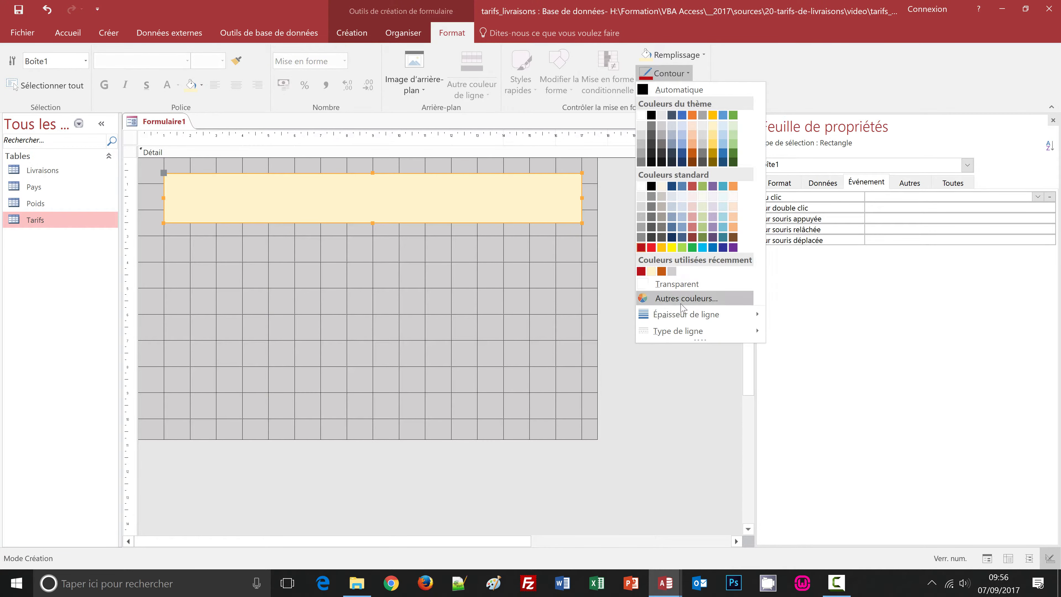
mouse_move(689, 315)
click(780, 321)
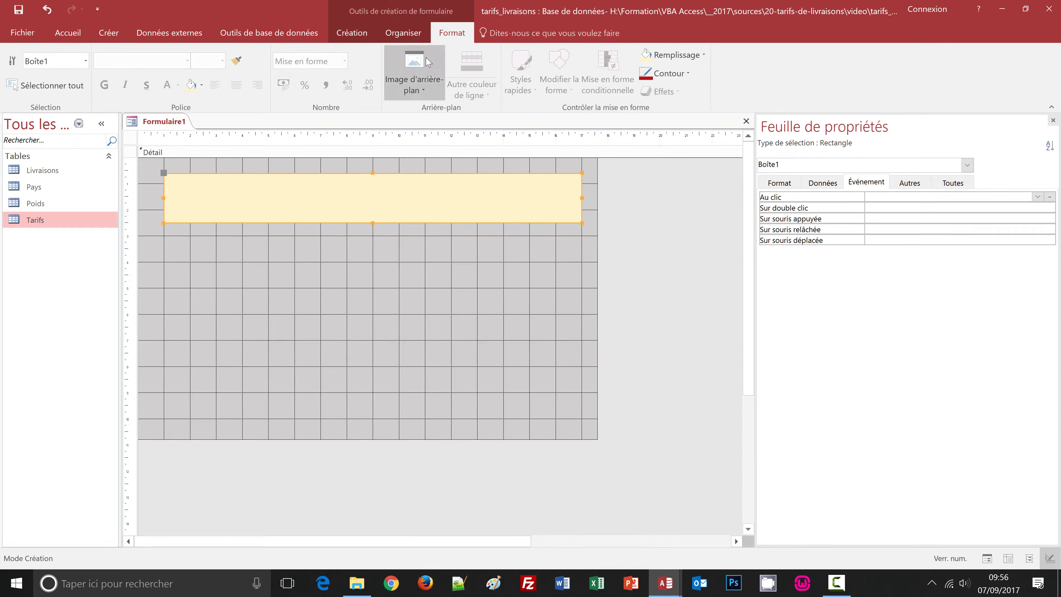
Step: Send the yellow rectangle behind the title label and nudge it slightly upward to centre the text vertically inside it
click(407, 38)
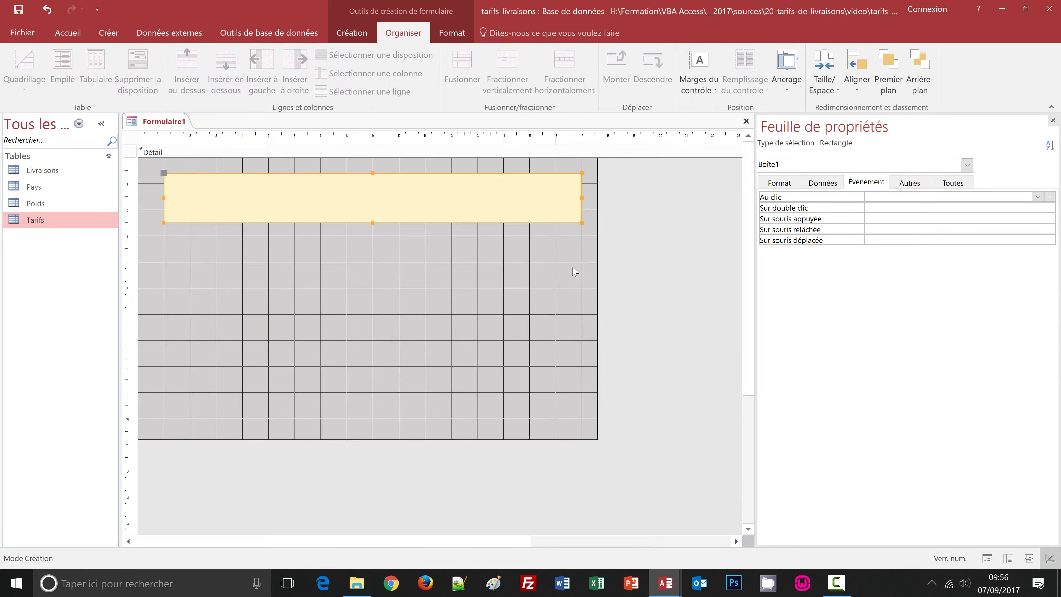
click(930, 93)
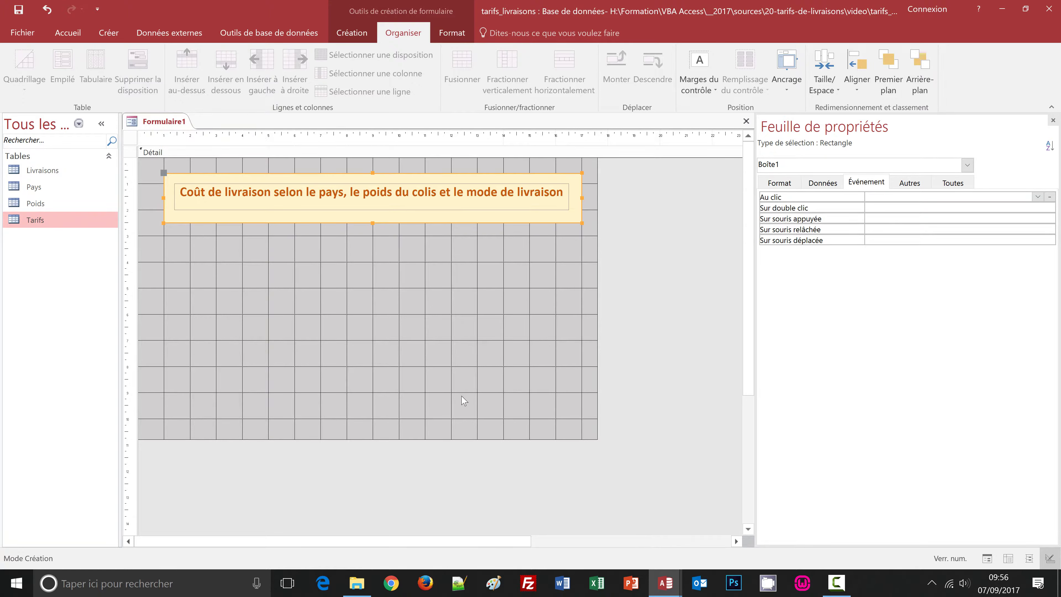
key(Up)
key(Up)
key(Up)
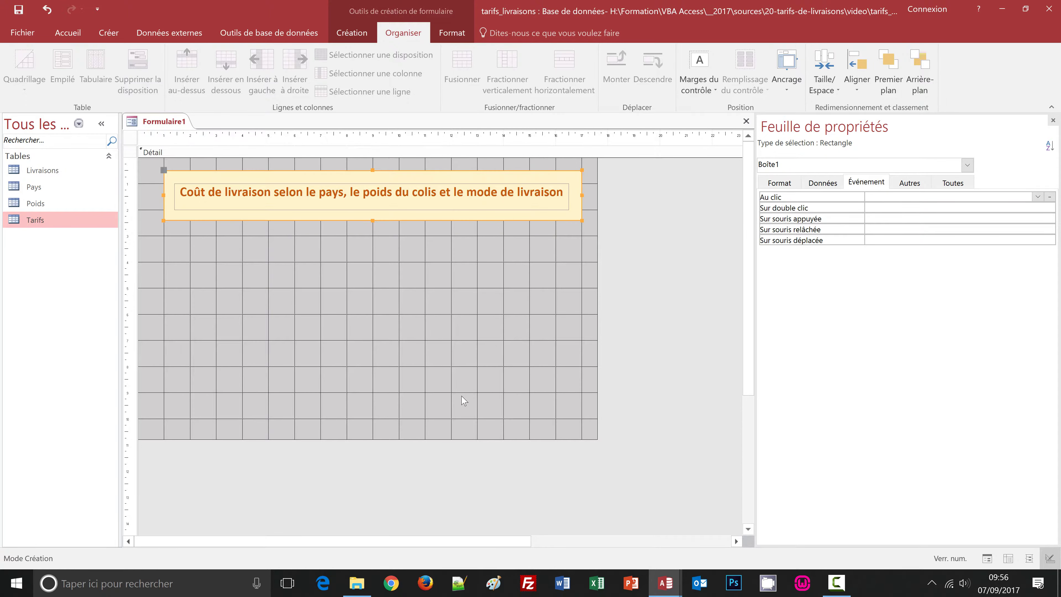
key(Down)
click(462, 397)
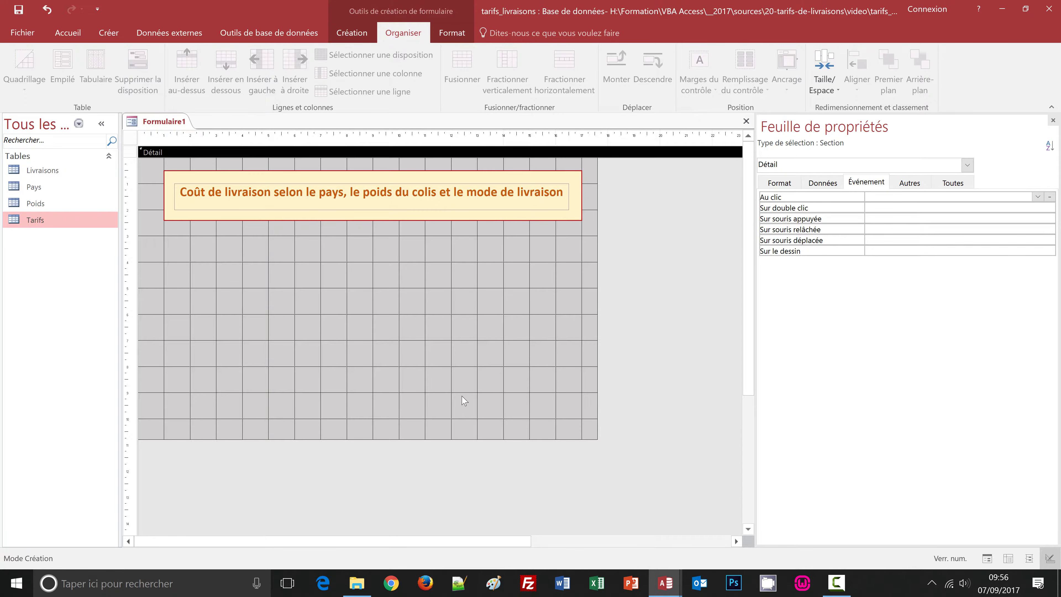
click(527, 220)
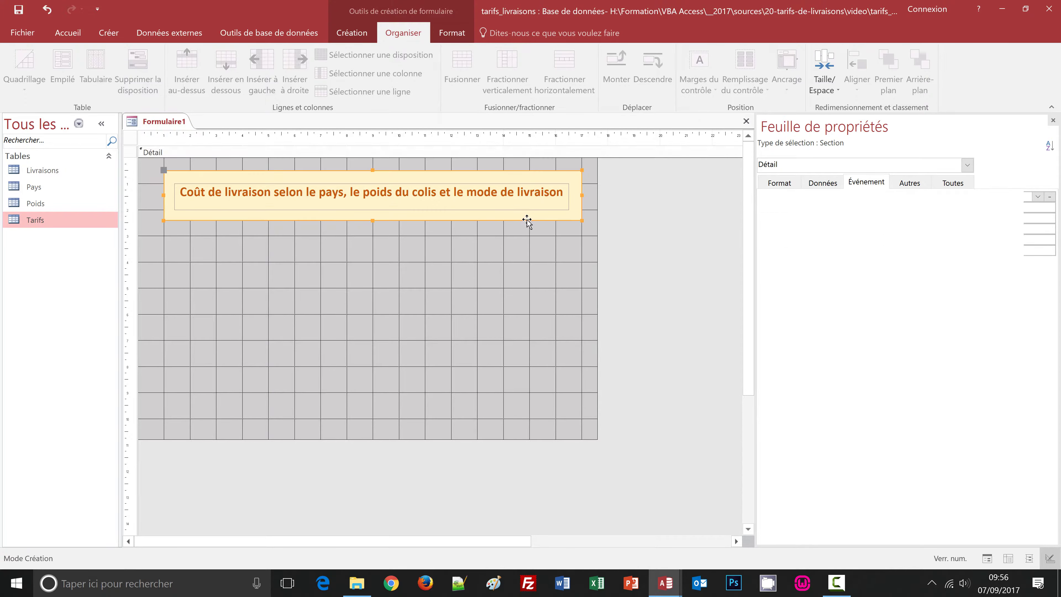
key(Up)
click(455, 279)
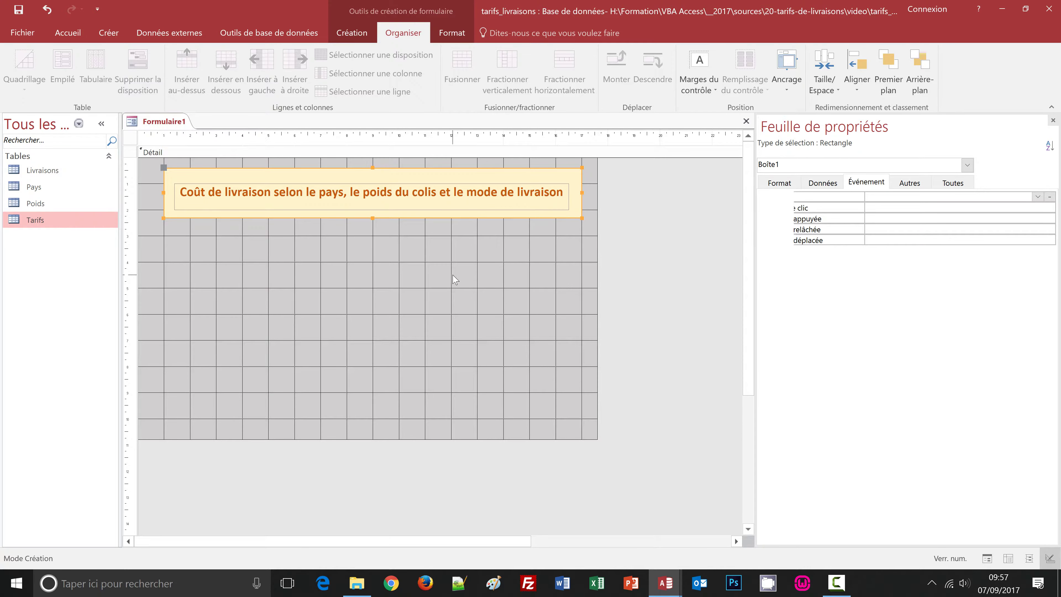